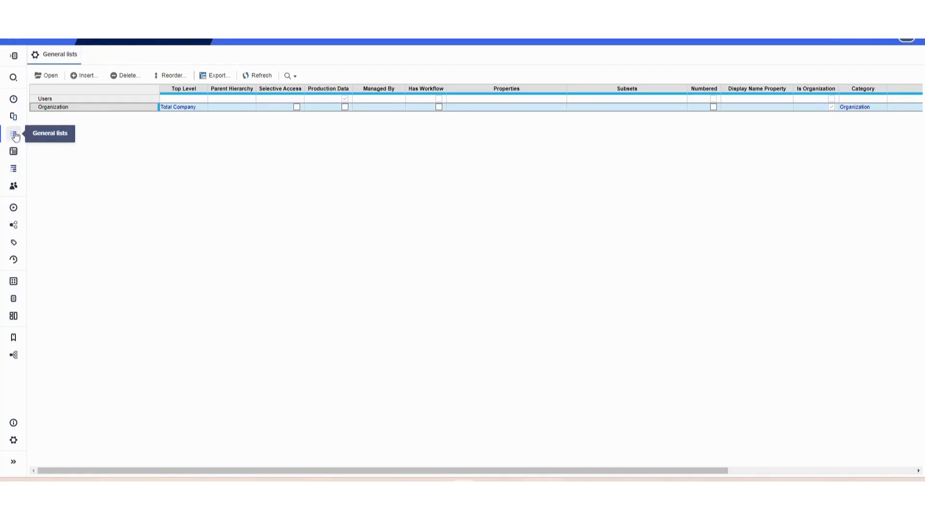
Insert three new general lists, S1 Departments, S2 Major and S3 Students, at the End position.
click(87, 75)
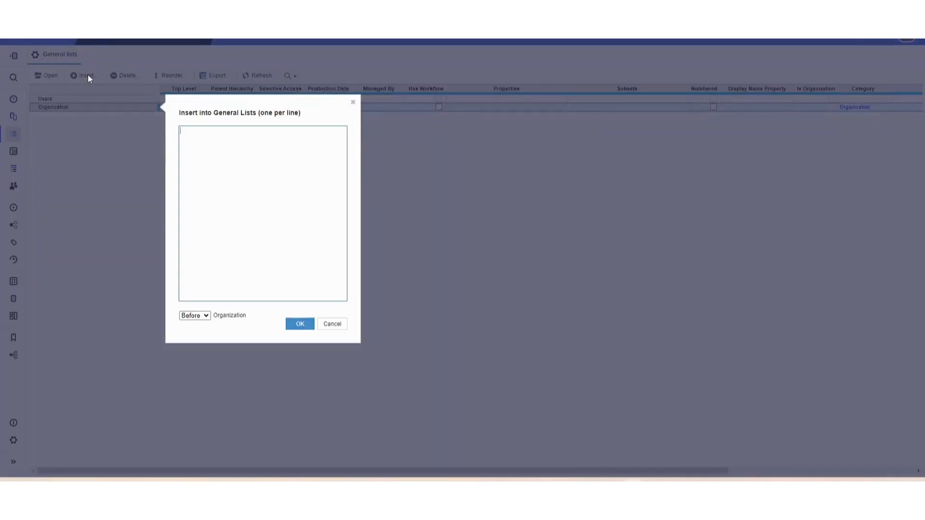
click(227, 157)
text(S1 Departments)
key(Return)
text(S2 Depa)
key(BackSpace)
key(BackSpace)
key(BackSpace)
key(BackSpace)
text(Major )
text(S3)
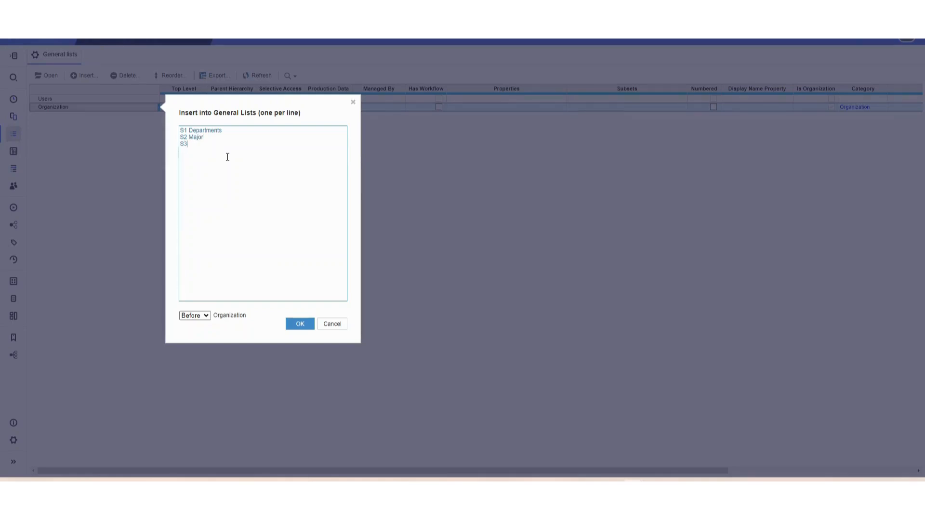
text( Student)
text(s)
click(198, 315)
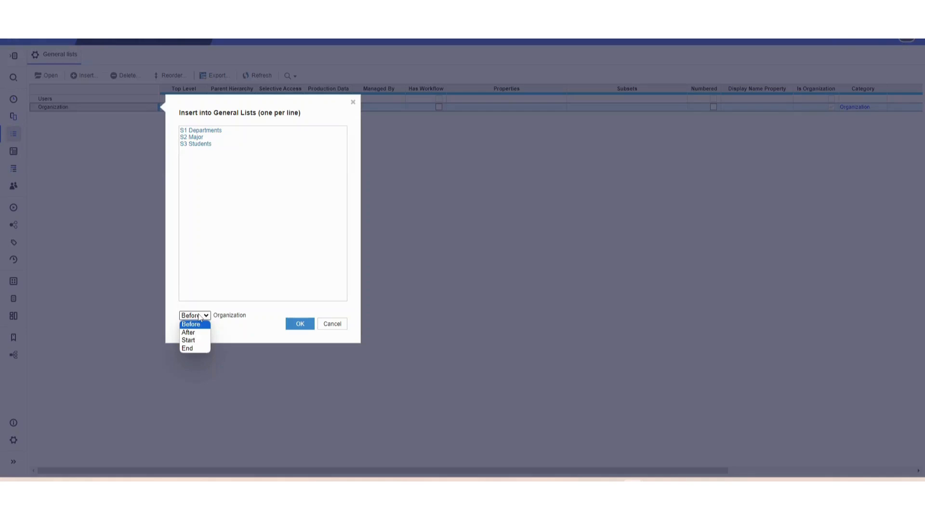
click(198, 349)
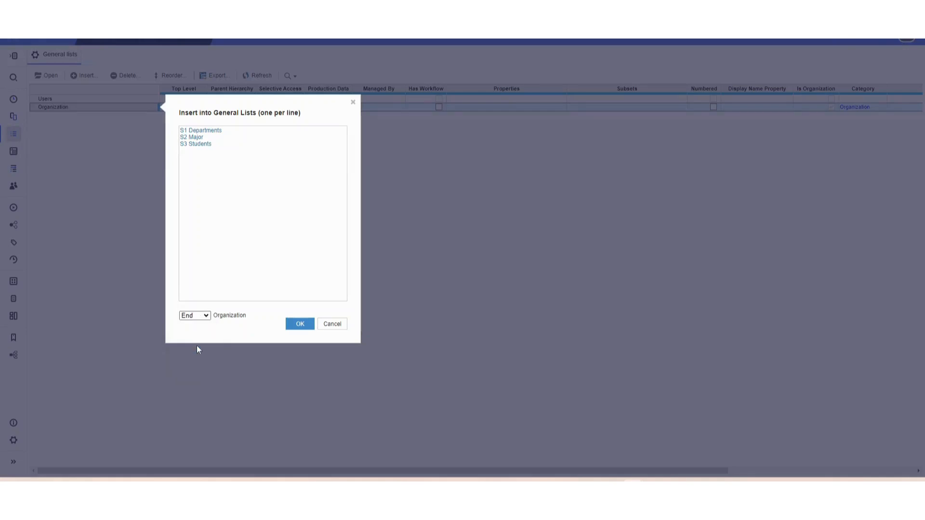
click(296, 324)
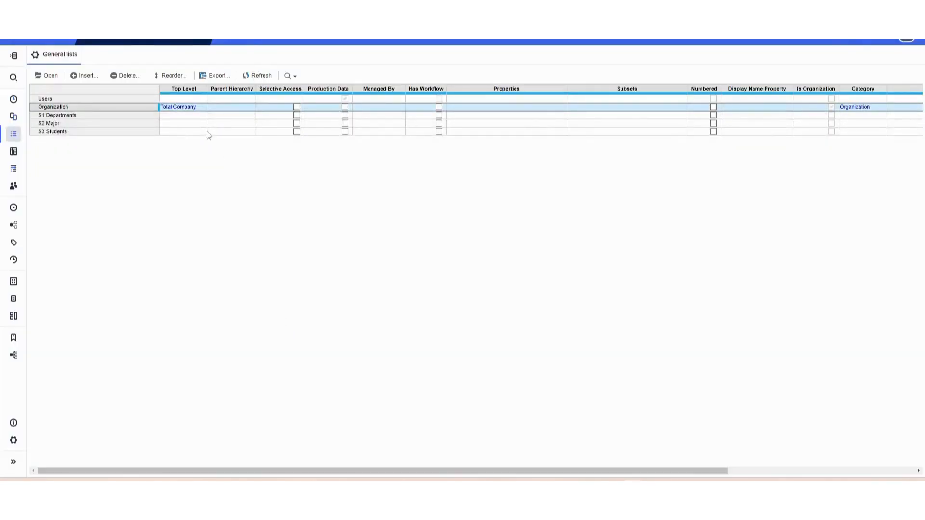
Set the Top Level of the S1 Departments list to All Departments.
click(190, 116)
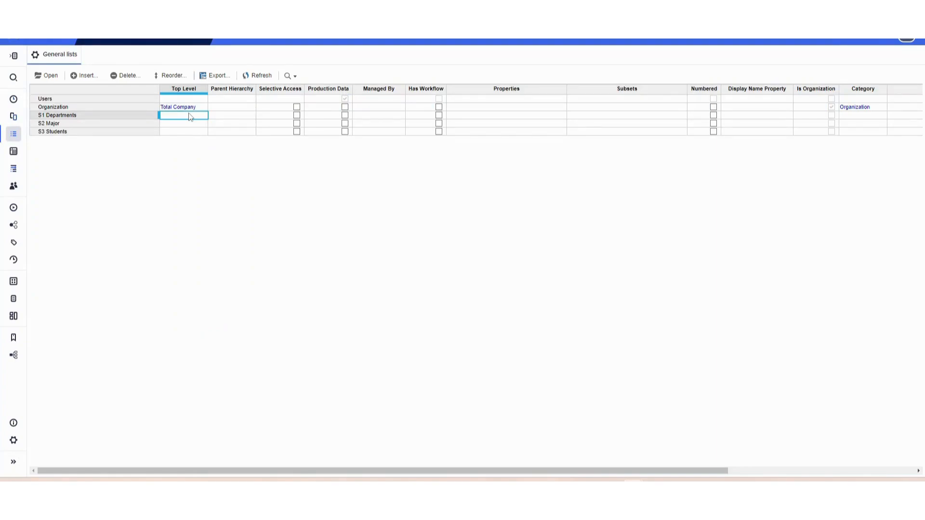
text(All Departm)
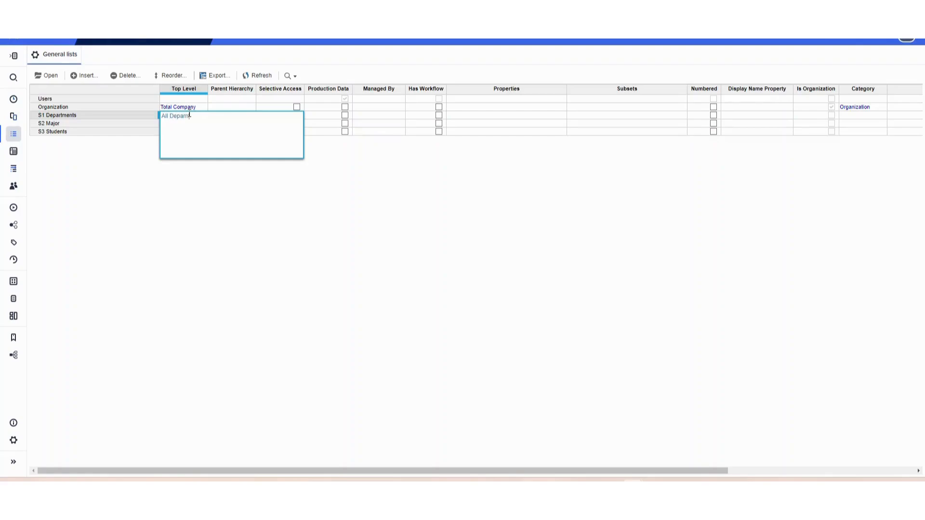
text(ents)
key(Return)
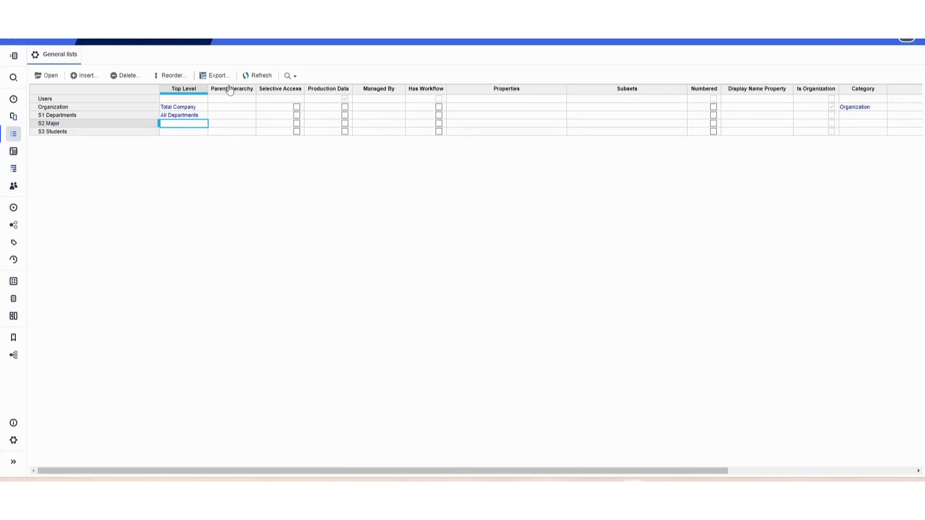
Set the Parent Hierarchy of S2 Major to S1 Departments and that of S3 Students to S2 Major.
click(223, 124)
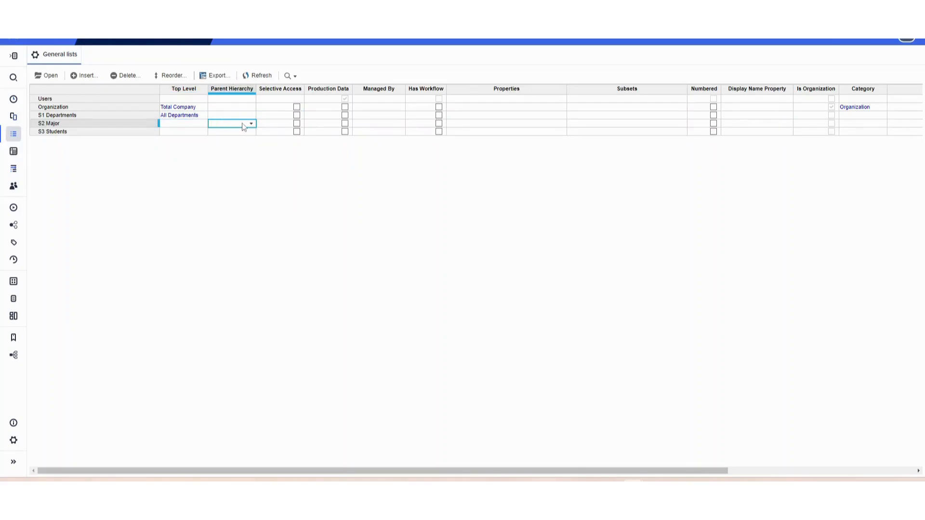
click(252, 125)
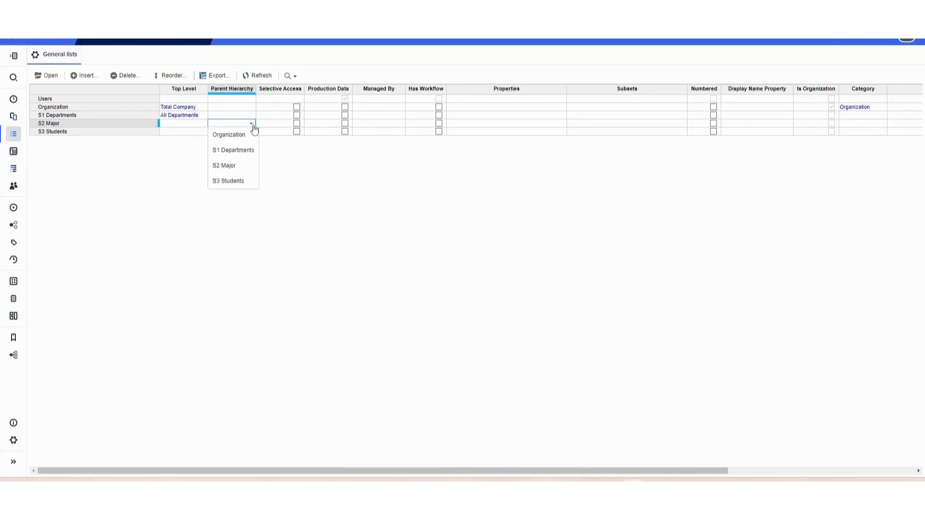
click(238, 150)
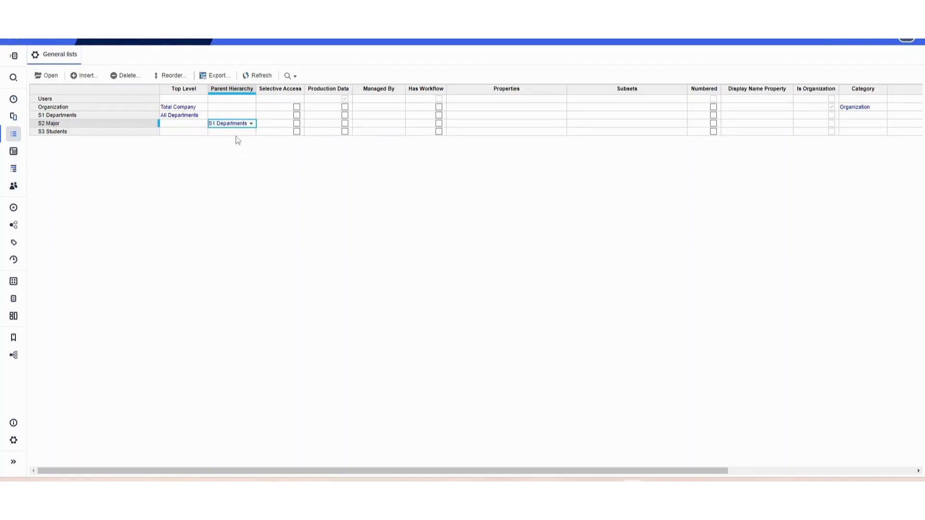
click(238, 133)
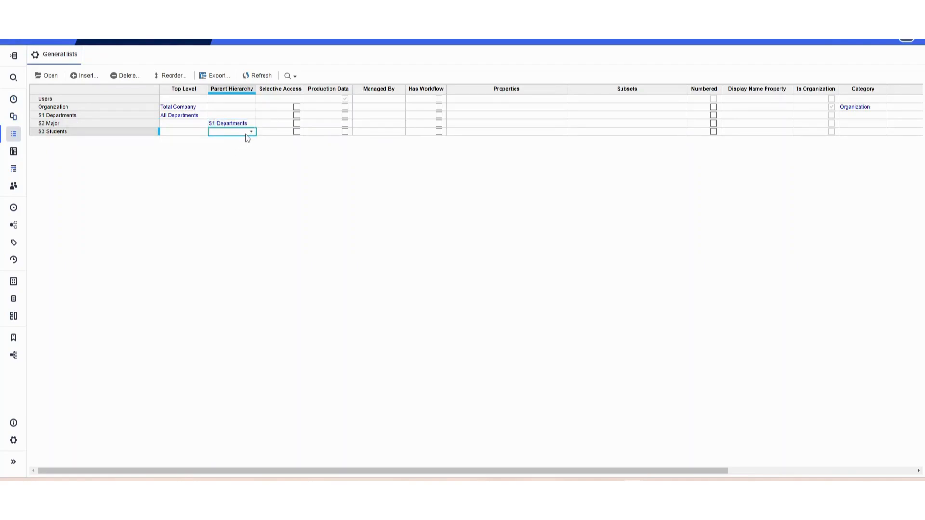
click(251, 135)
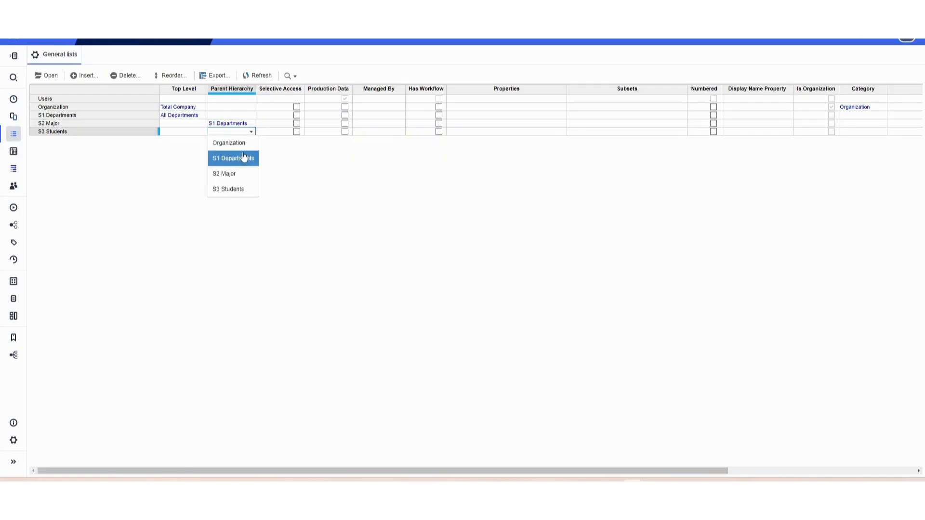
click(233, 175)
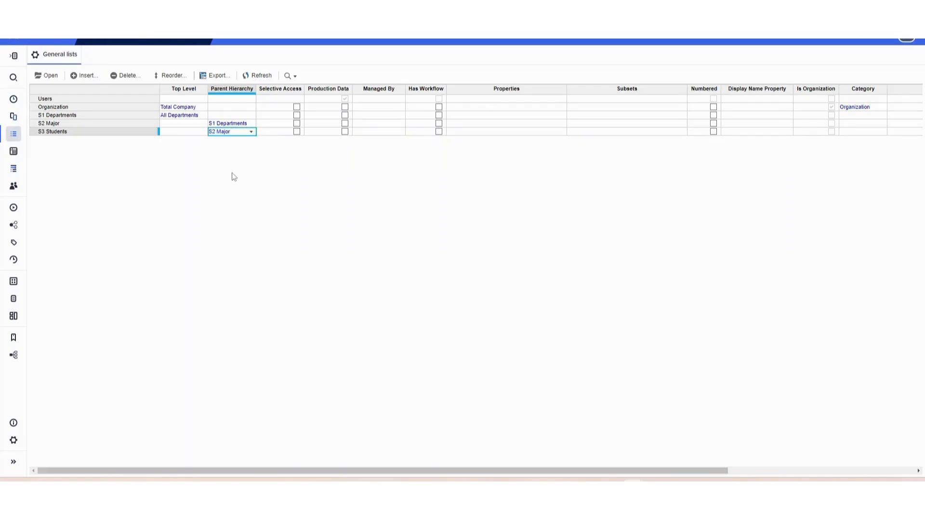
Open the S1 Departments list and insert the items Business, Science and Educations.
click(52, 117)
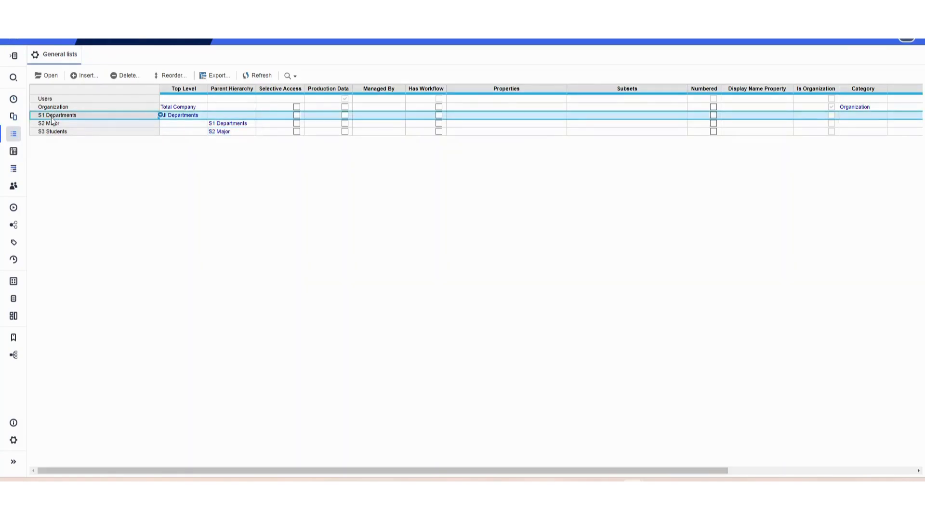
click(51, 76)
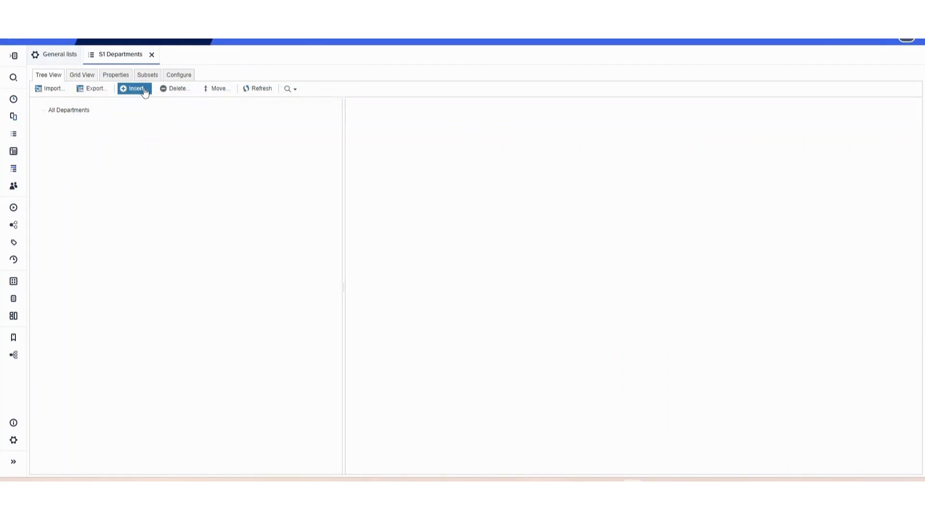
click(144, 91)
click(491, 215)
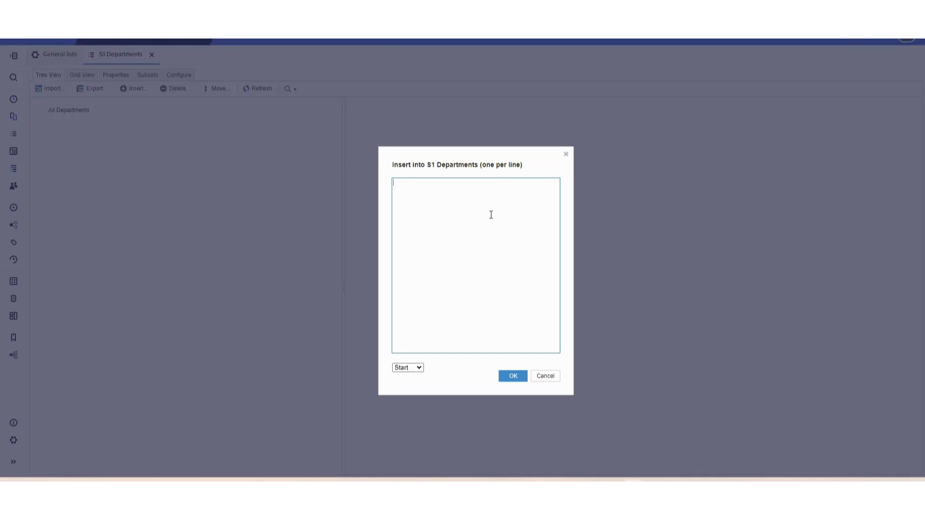
text(Business)
key(Return)
text(Science)
key(Return)
text(Educations)
click(510, 377)
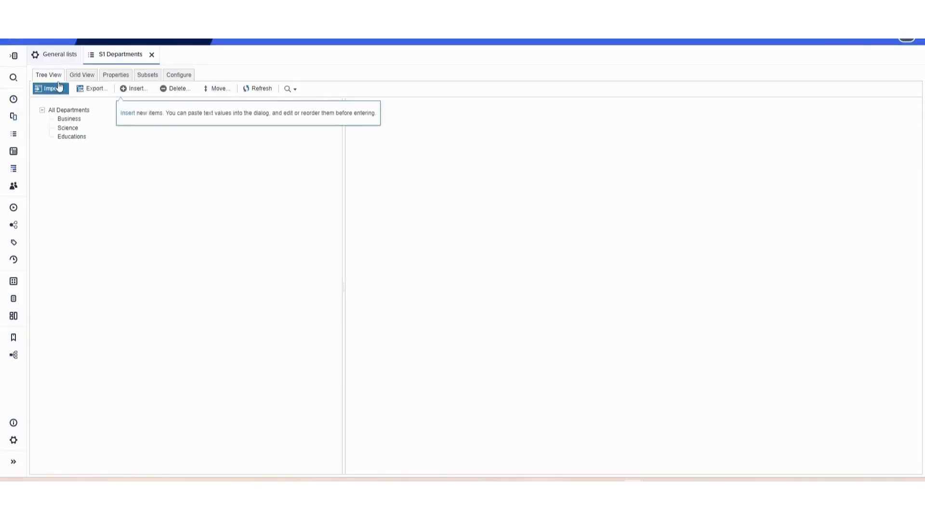
click(81, 121)
Open the S2 Major list and insert Accounting, Business Administration and International Business as children of Business.
click(13, 134)
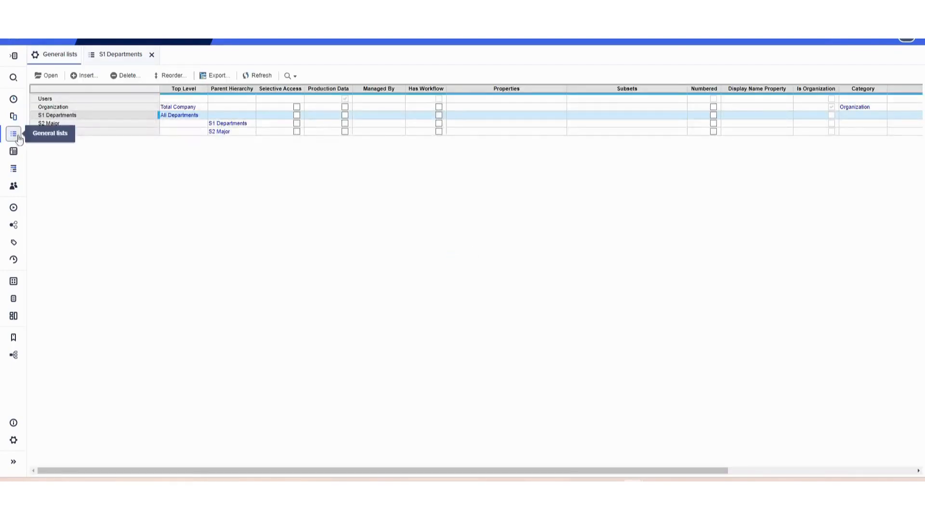
click(48, 124)
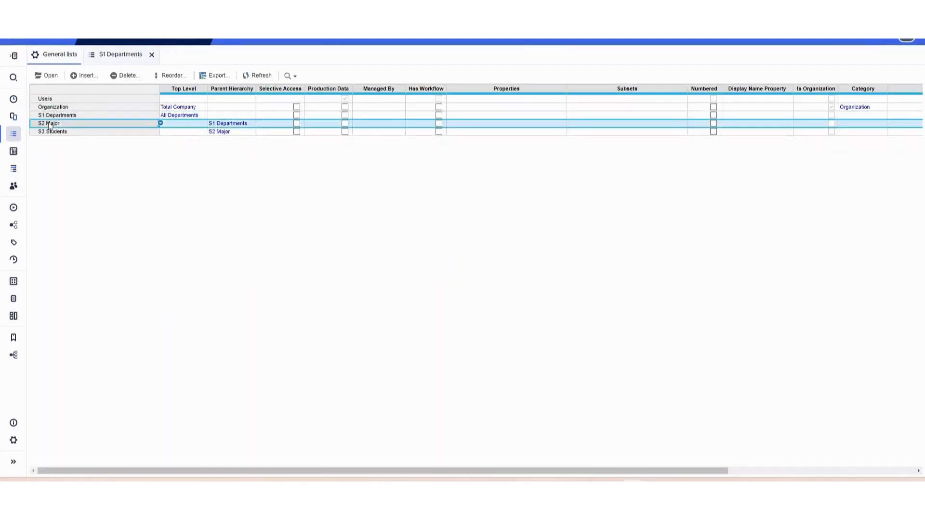
click(53, 76)
click(77, 119)
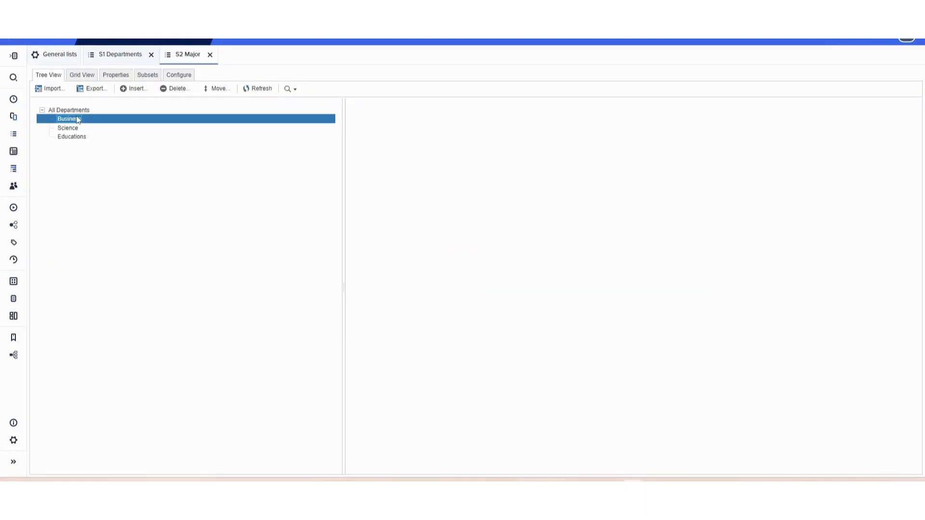
click(128, 91)
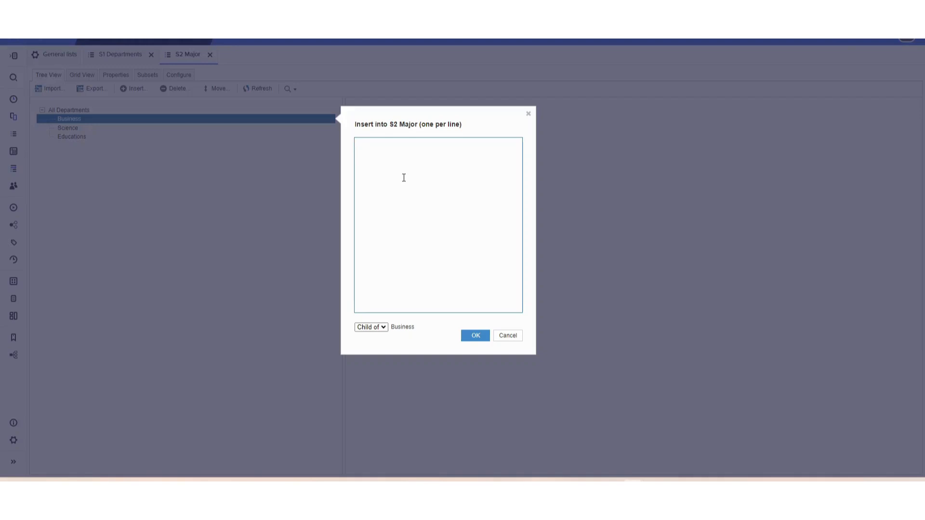
text(ccounting )
text(Business)
text( Admin)
text(istration)
key(Return)
text(Inter)
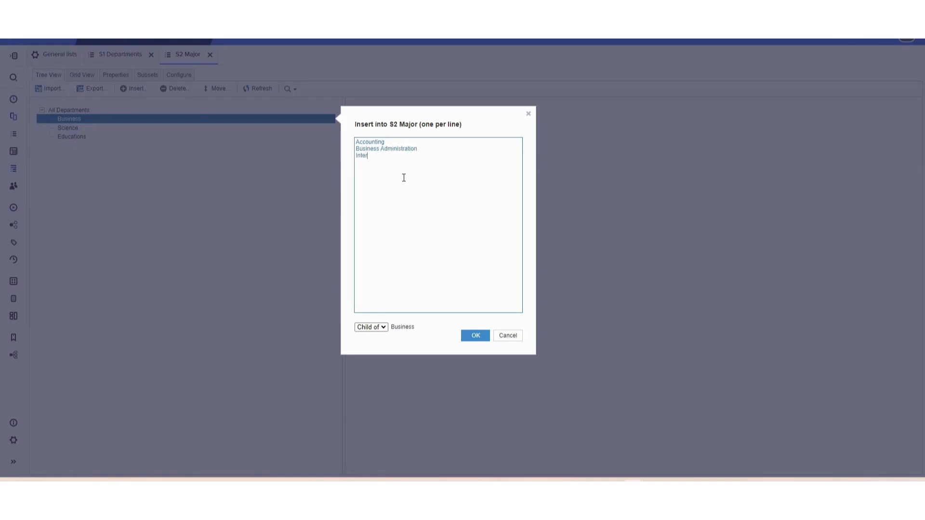
text(national Business)
click(476, 336)
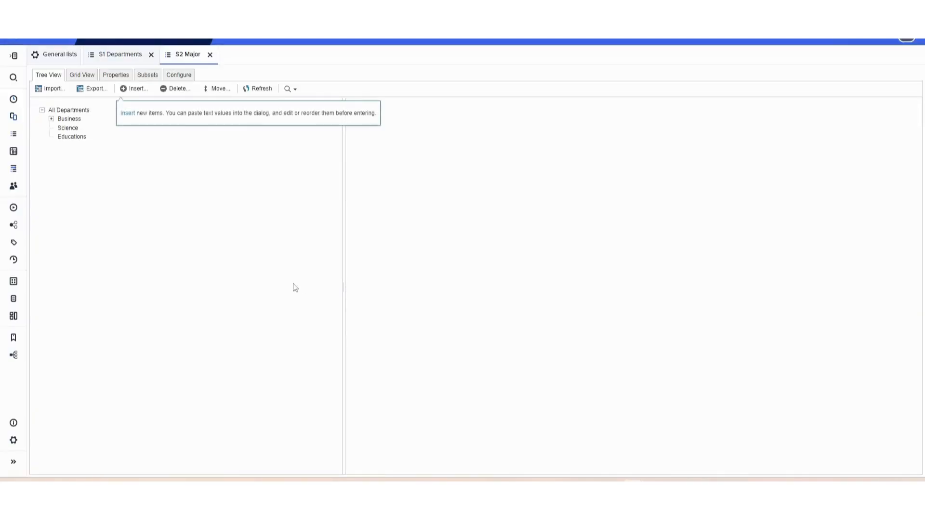
click(51, 119)
click(51, 119)
Insert Chemistry, Agriculture and Biology into S2 Major as children of Science.
click(58, 128)
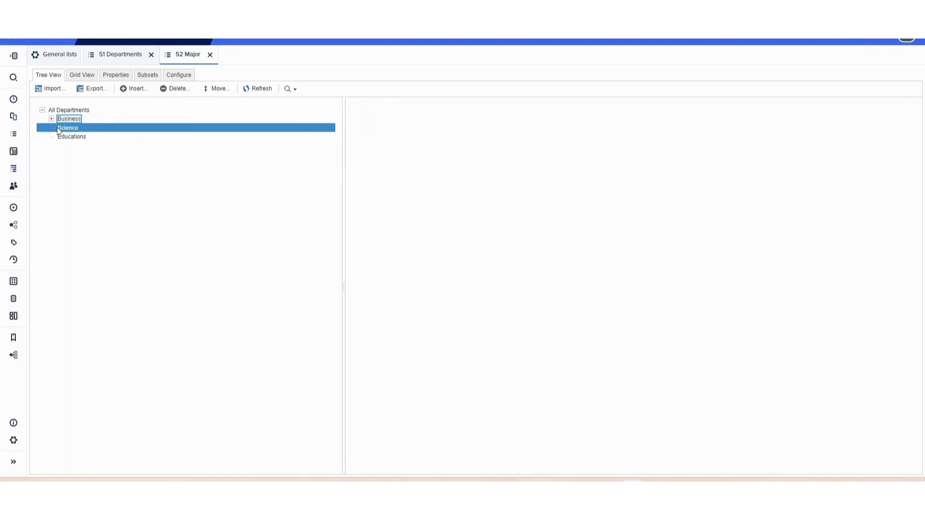
click(134, 88)
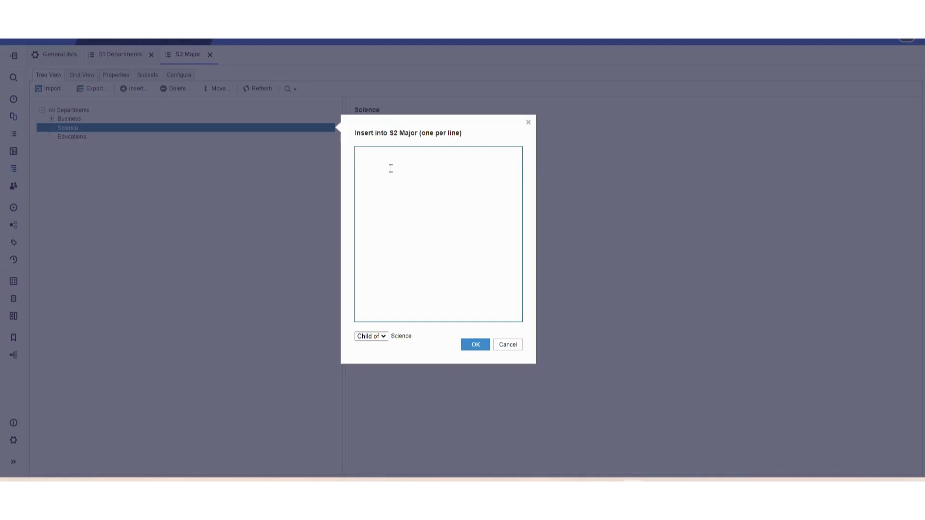
text(Chemistry)
key(Return)
text(Agricultur)
text(e )
text(Biology)
click(475, 345)
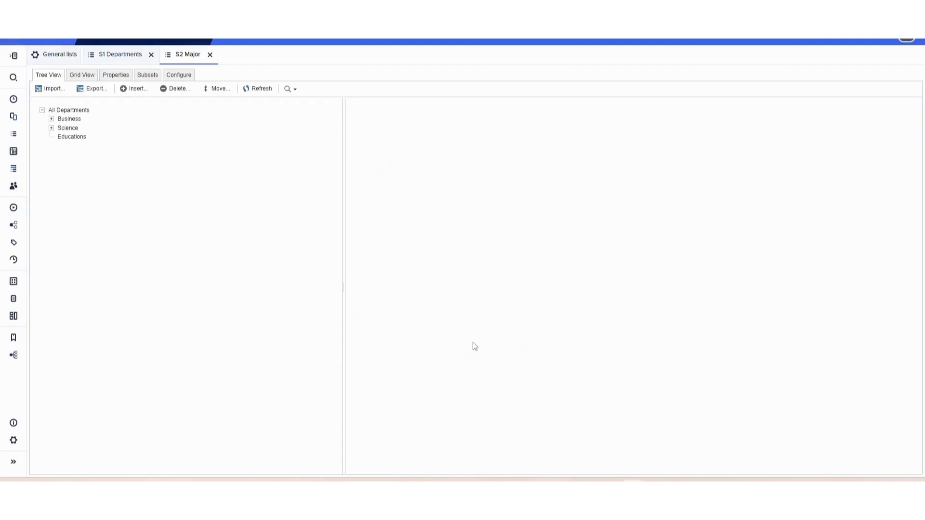
Insert Teaching into S2 Major as a child of Educations.
click(68, 138)
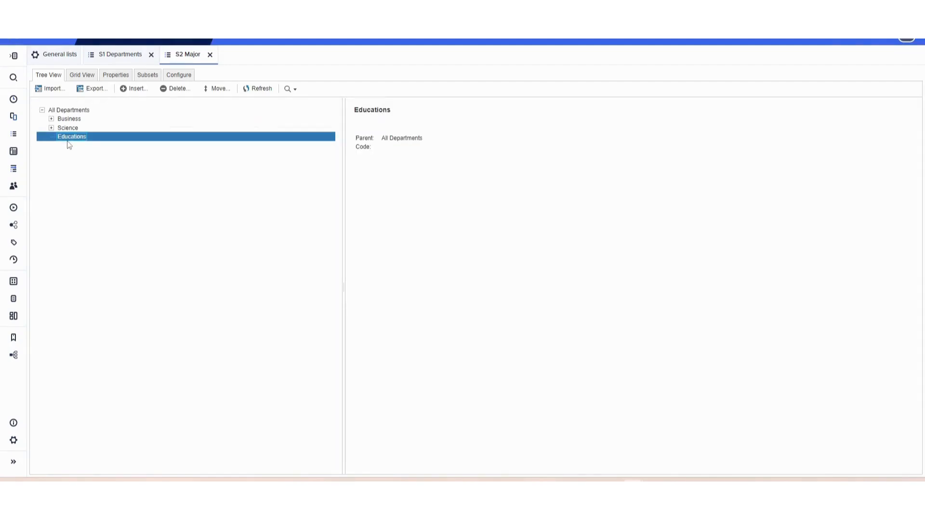
click(127, 90)
text(Te)
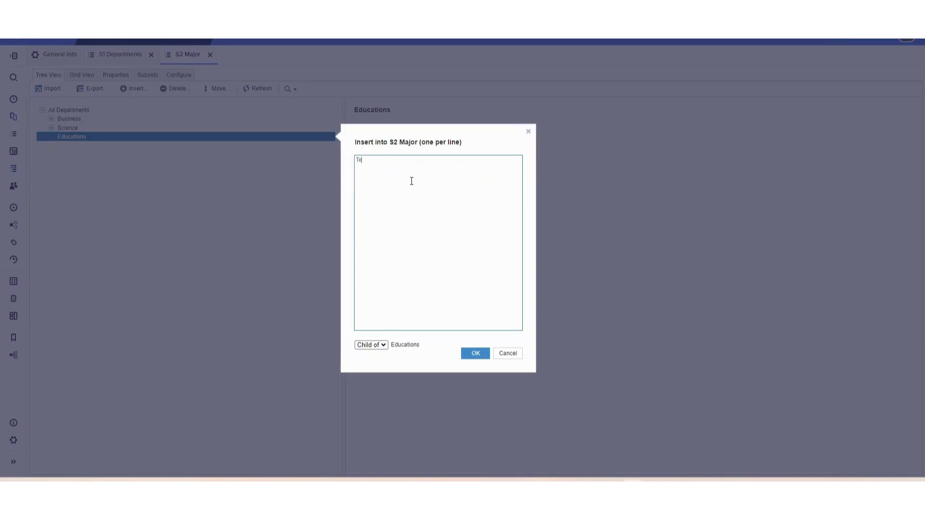
text(aching)
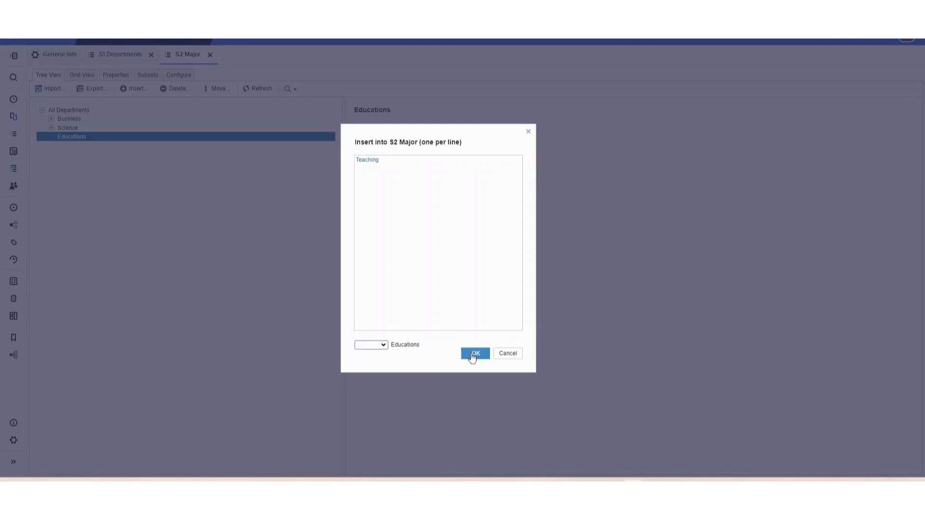
click(475, 354)
Expand the Science, Educations and Business branches to review the majors under each department.
click(49, 121)
click(50, 128)
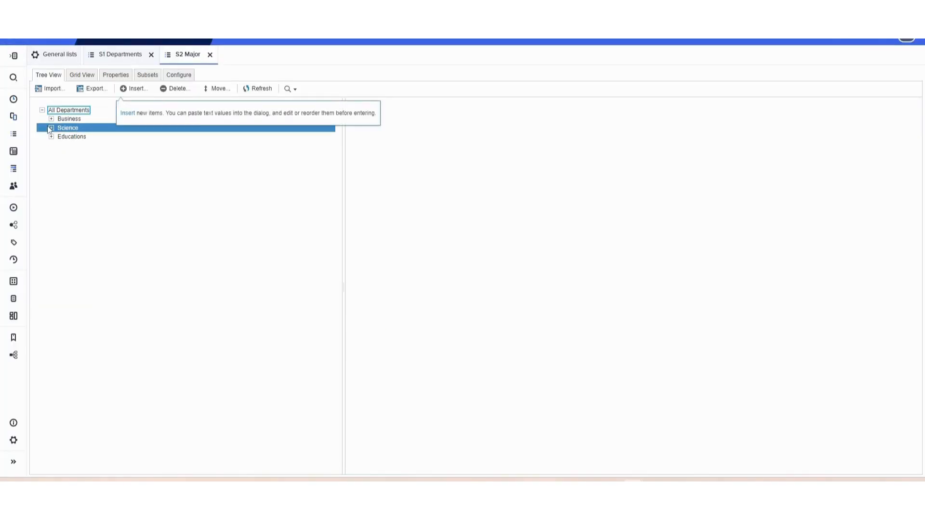
click(53, 161)
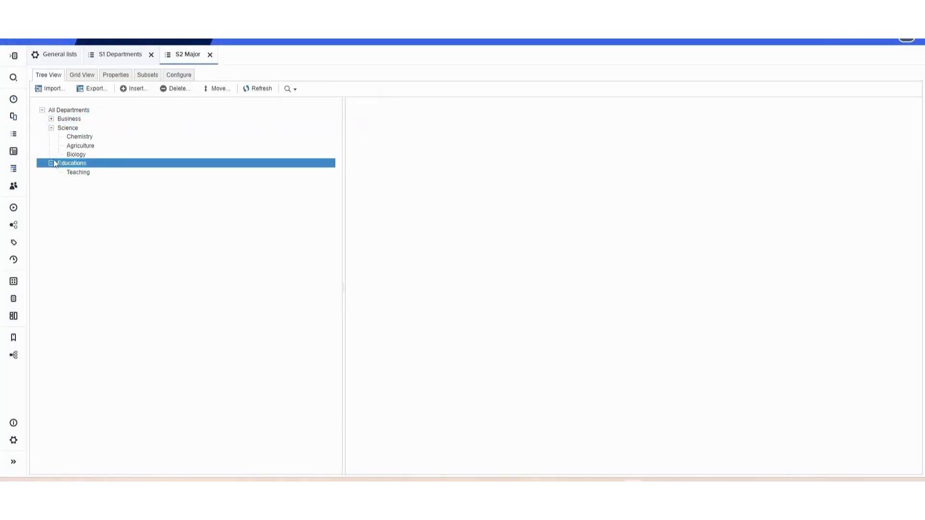
click(56, 121)
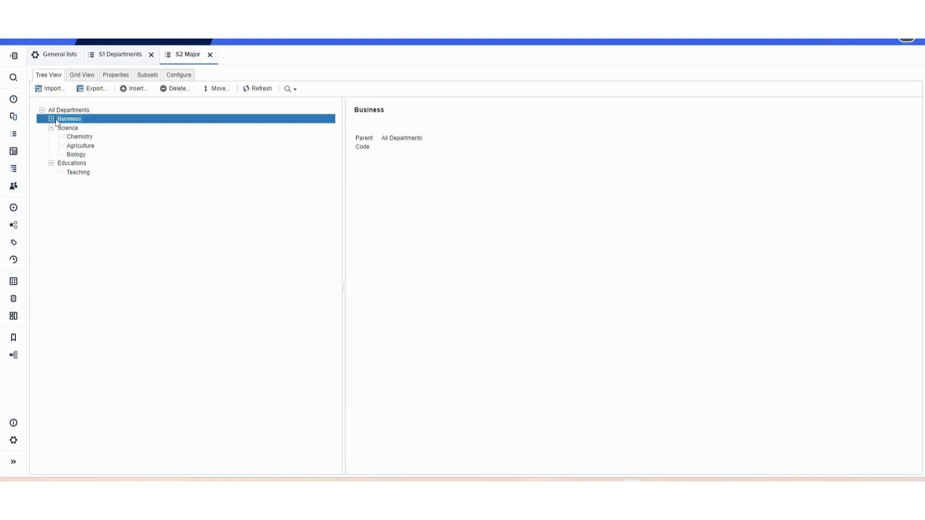
click(51, 120)
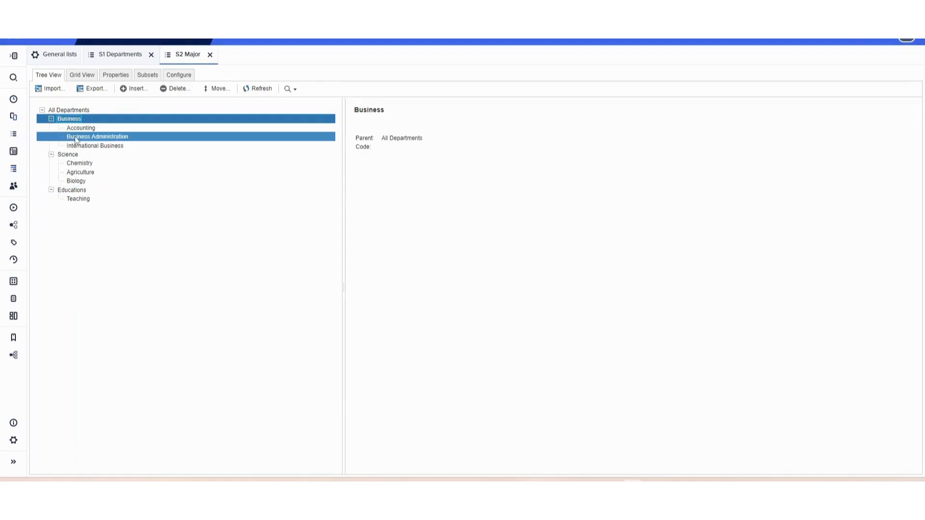
Move Business Administration into the Science branch below Chemistry and return it to Business below Accounting.
drag(74, 137, 75, 171)
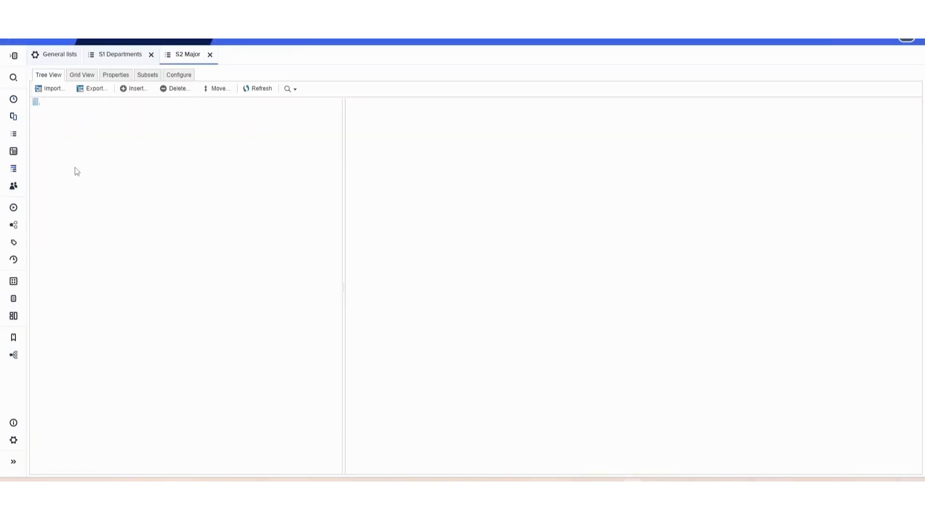
click(76, 139)
click(88, 163)
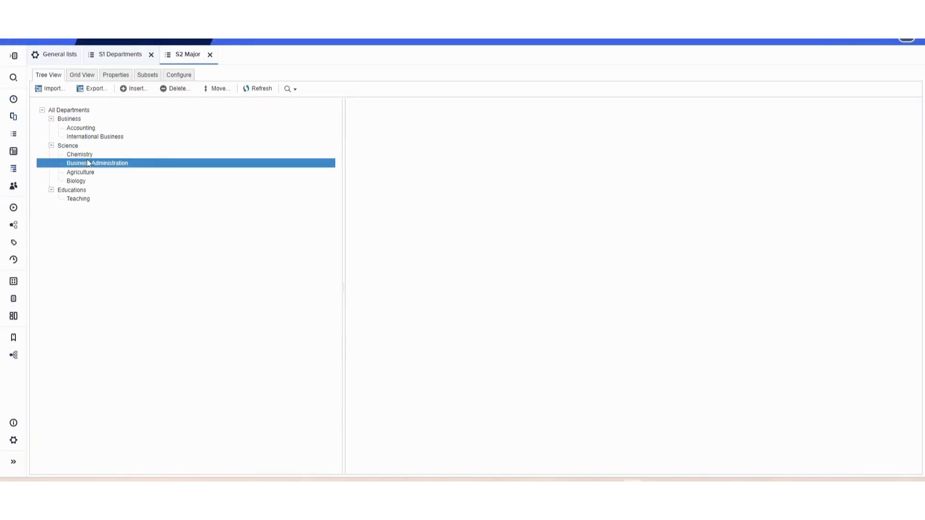
drag(88, 164, 91, 136)
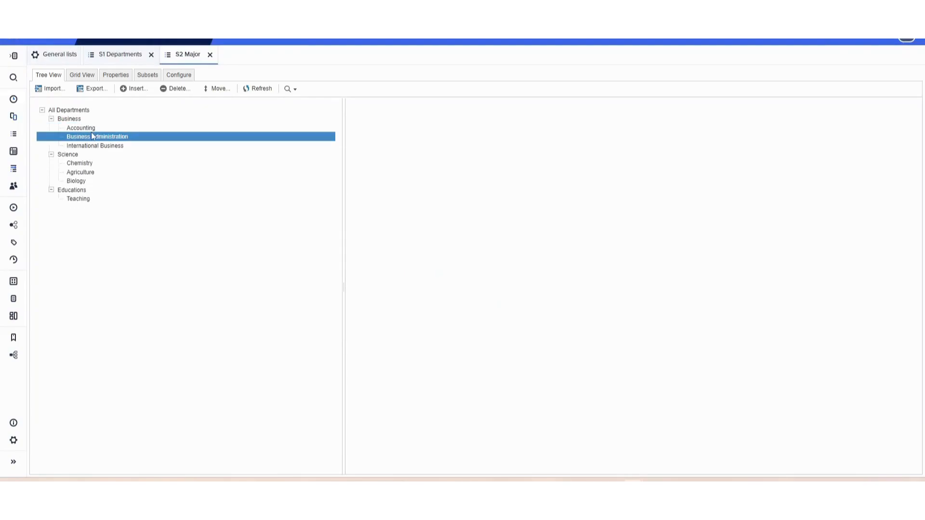
Show the S2 Major list as a grid instead of a tree.
click(54, 193)
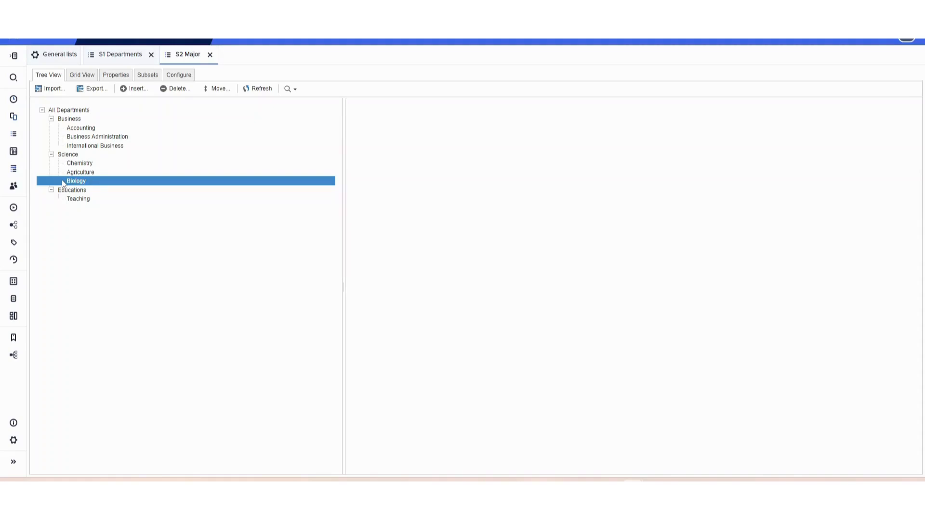
click(83, 120)
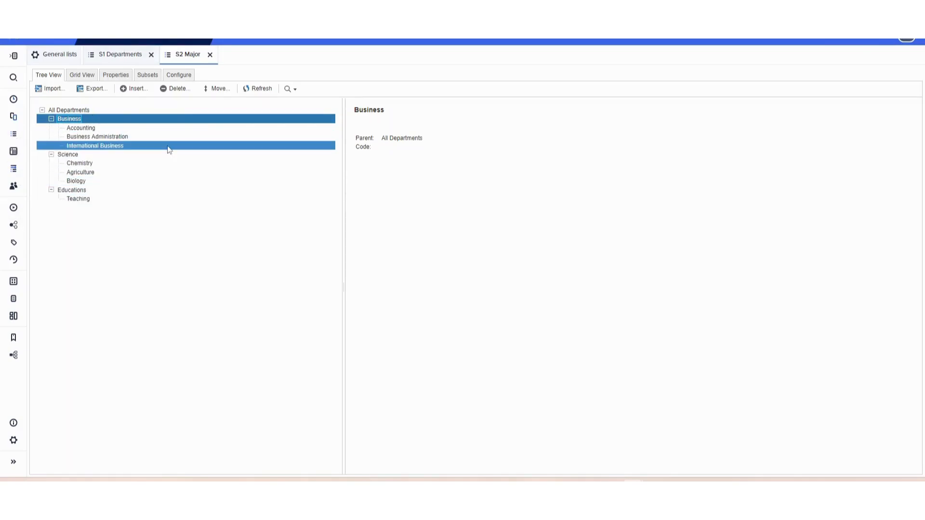
click(84, 78)
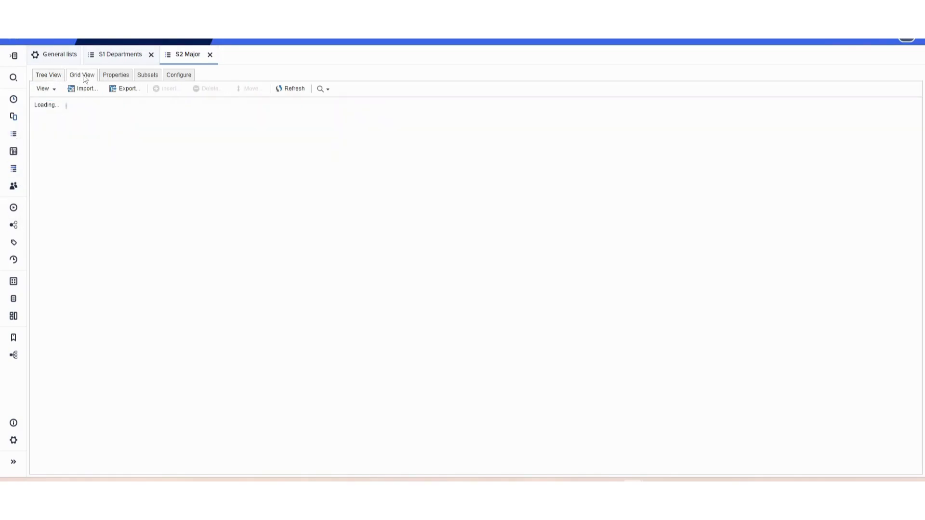